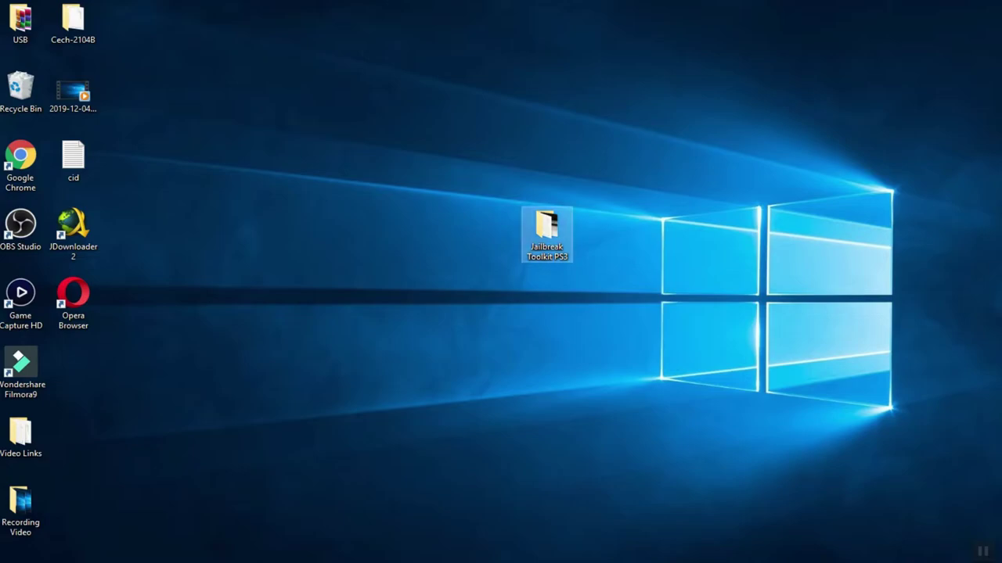
# - Open the 8. OFW 3.55 folder inside Jailbreak Toolkit PS3 and copy its PS3 folder to the clipboard
pyautogui.press('Return')
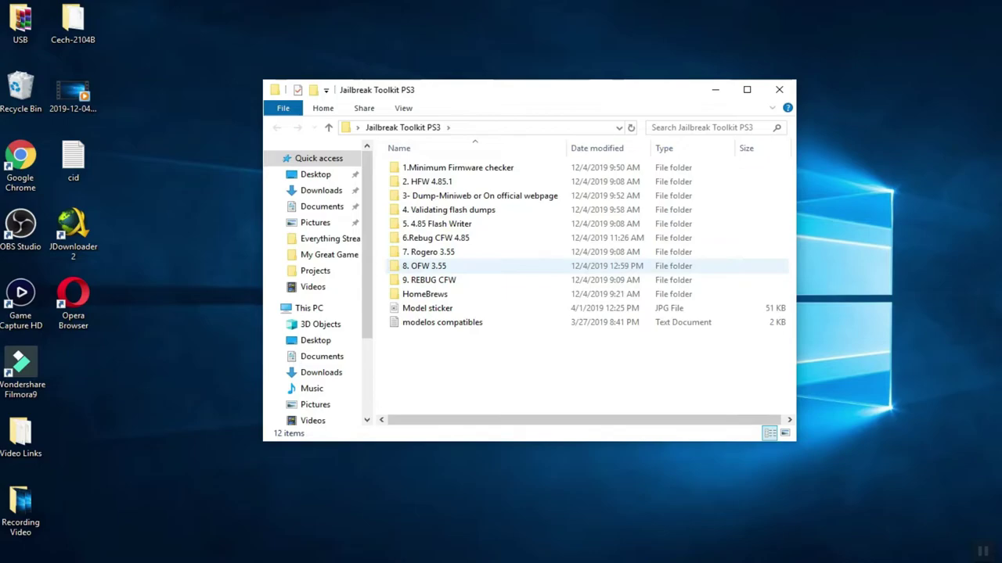
pyautogui.doubleClick(426, 266)
pyautogui.rightClick(405, 167)
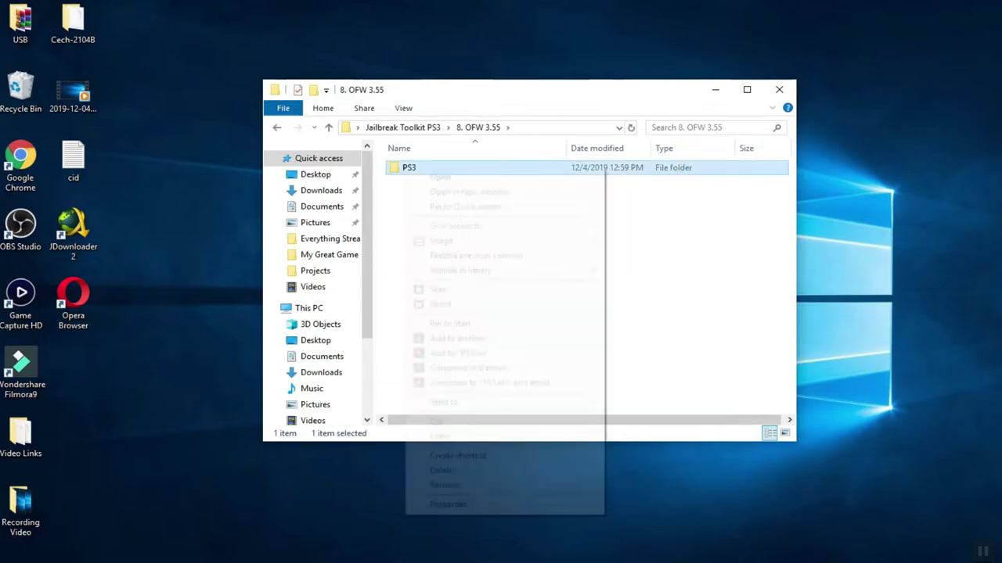
pyautogui.click(439, 436)
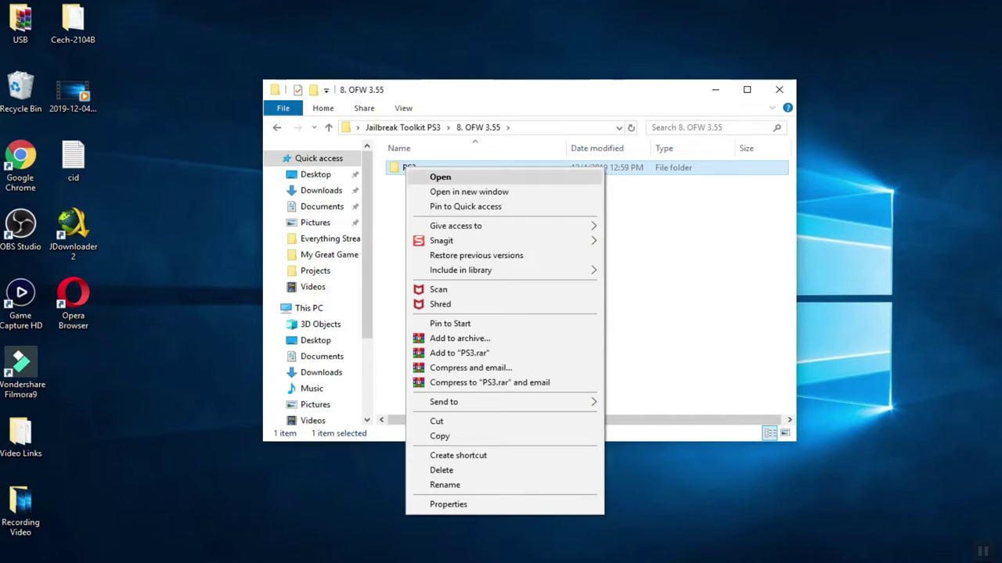
pyautogui.click(436, 421)
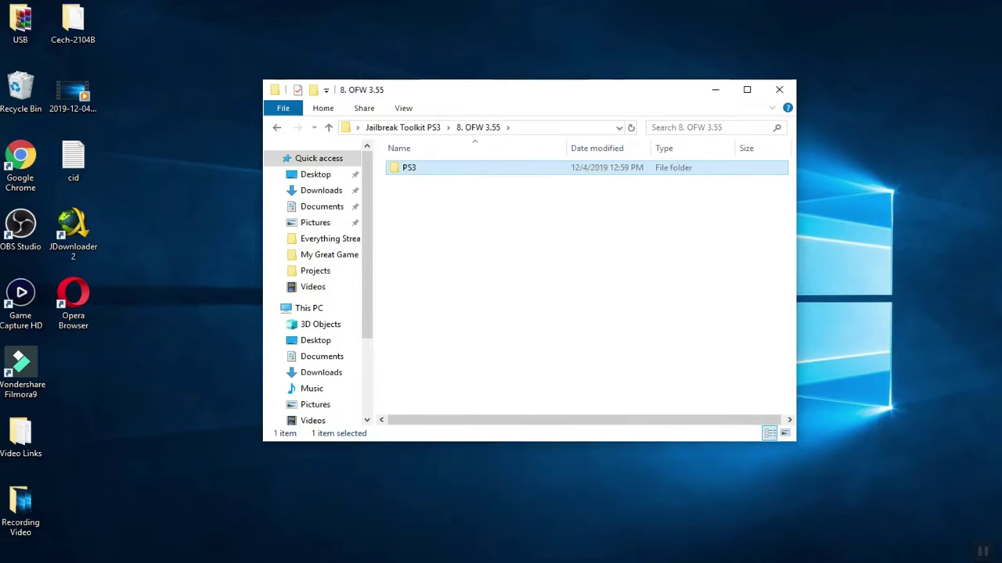
pyautogui.moveTo(407, 167); pyautogui.dragTo(505, 252)
# - Open FLASH DISK (I:) in a new window and place it side by side with the 8. OFW 3.55 window
pyautogui.moveTo(367, 246); pyautogui.dragTo(367, 321)
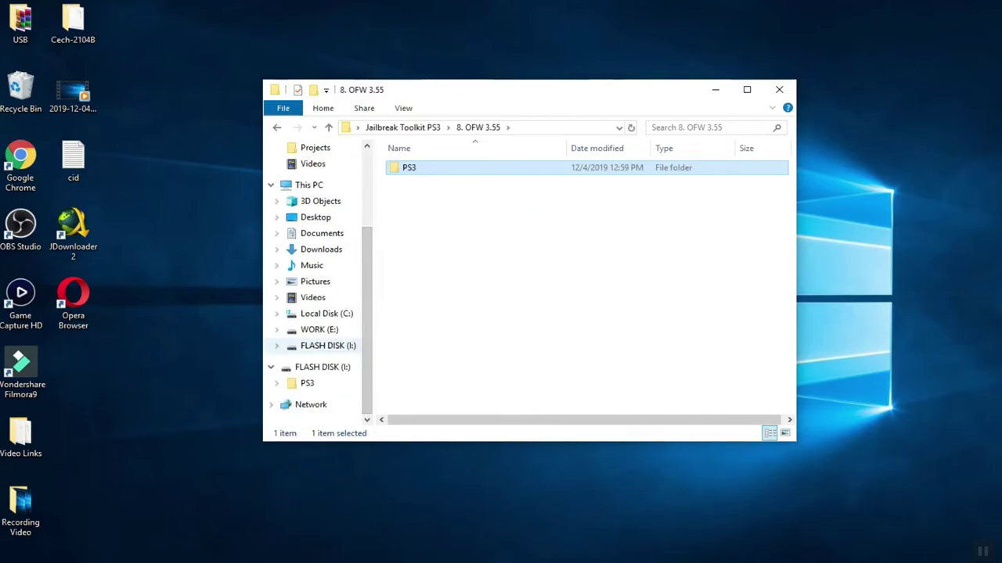
pyautogui.rightClick(313, 345)
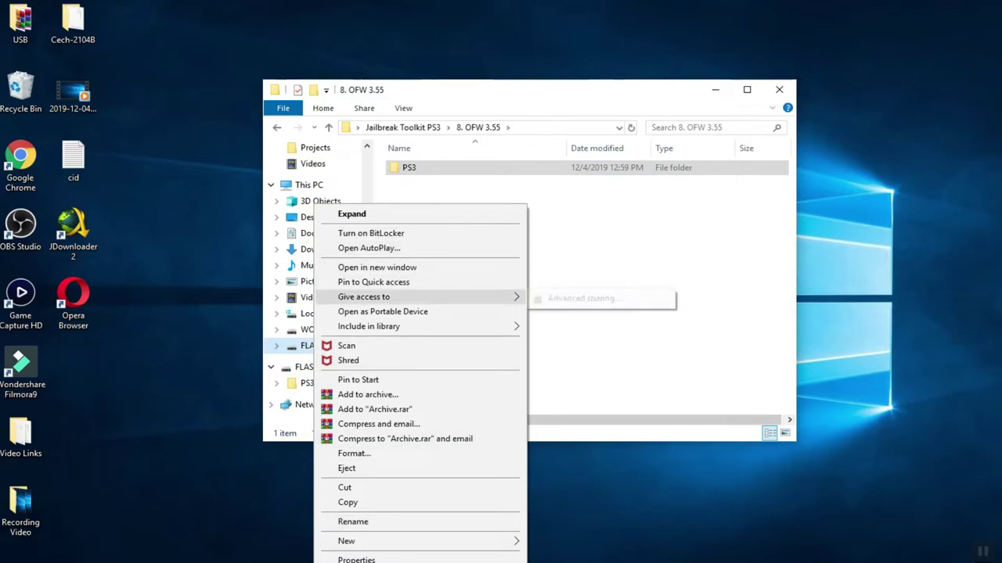
pyautogui.click(377, 267)
pyautogui.moveTo(626, 112); pyautogui.dragTo(214, 193)
pyautogui.moveTo(469, 89); pyautogui.dragTo(740, 125)
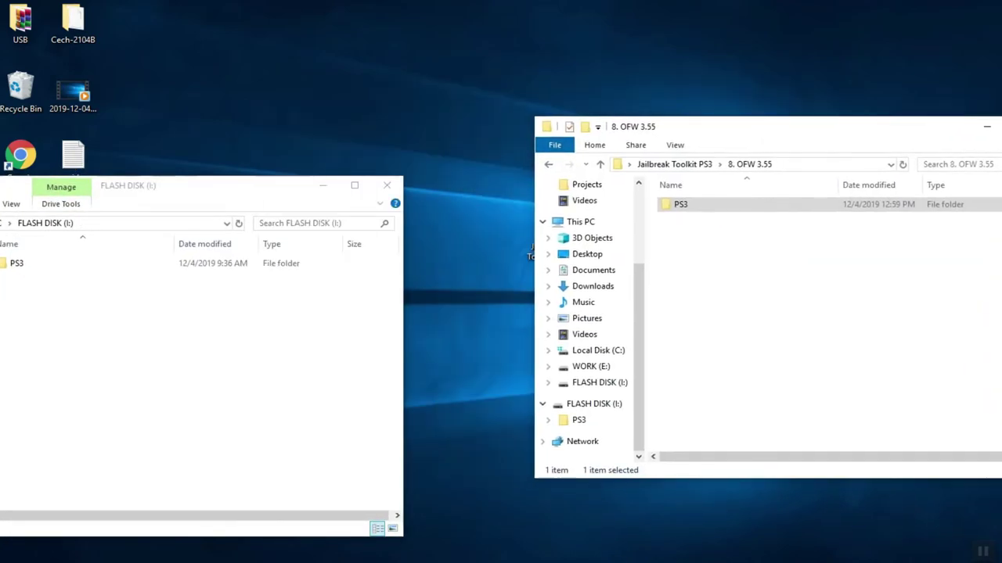
pyautogui.hotkey('alt', 'Tab')
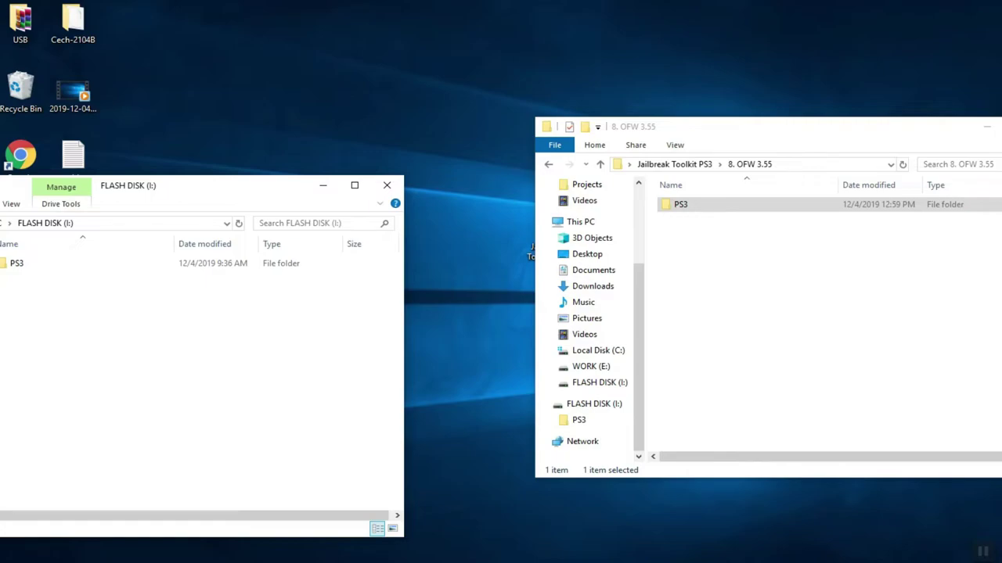
# - Permanently delete the old PS3 folder from FLASH DISK (I:)
pyautogui.moveTo(229, 195); pyautogui.dragTo(376, 110)
pyautogui.click(163, 179)
pyautogui.press('Delete')
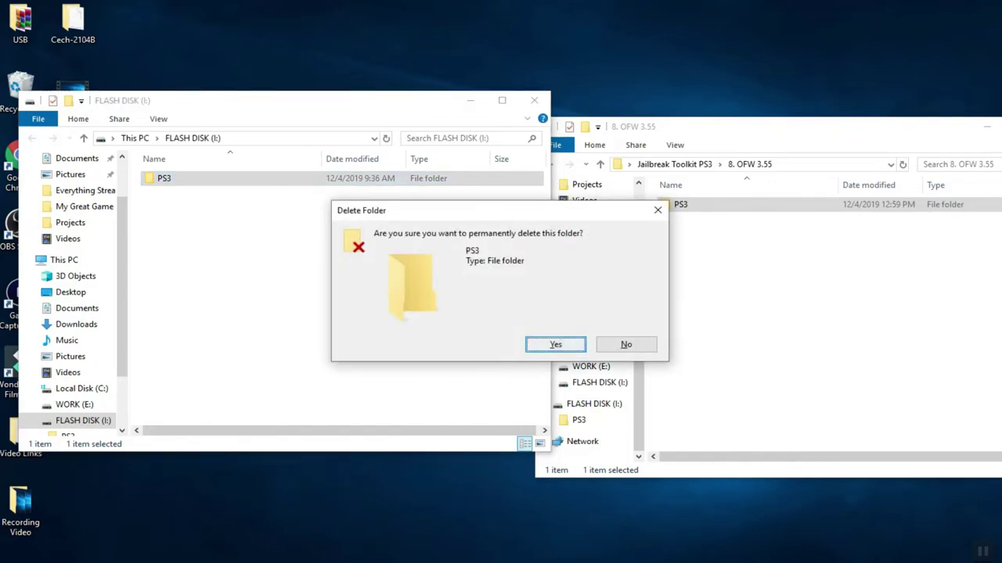
pyautogui.press('Return')
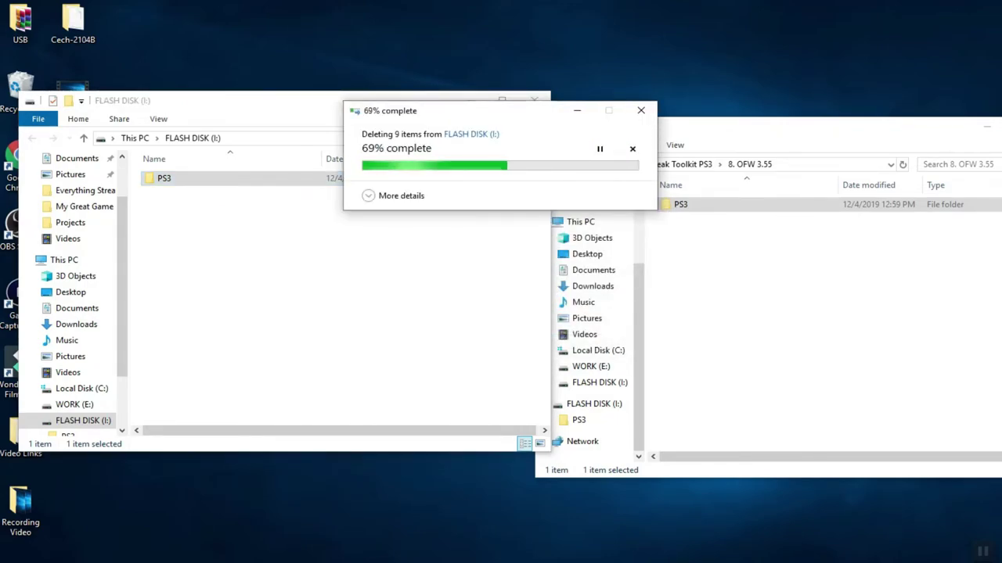
# - Copy the PS3 folder from 8. OFW 3.55 onto the emptied FLASH DISK (I:)
pyautogui.rightClick(690, 205)
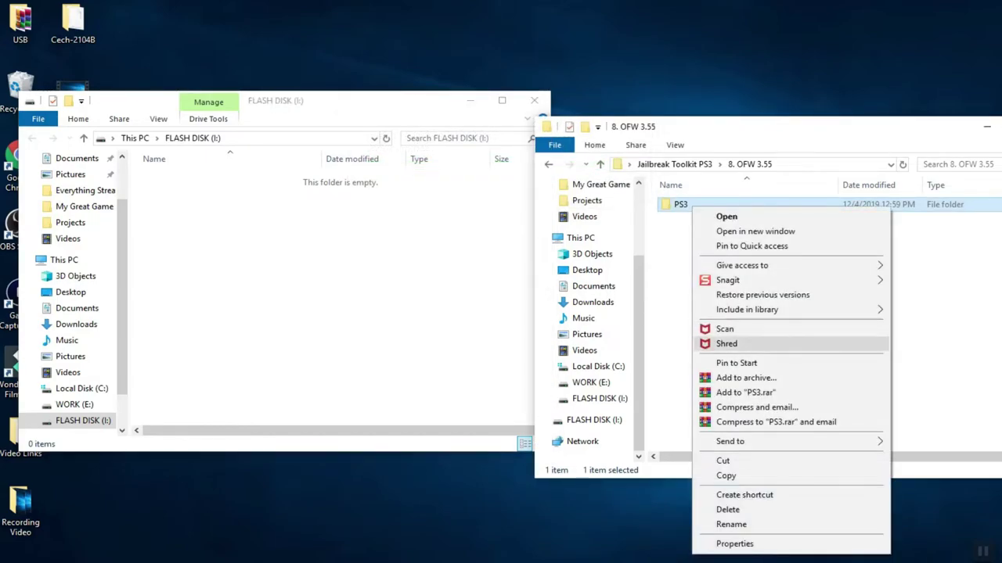
pyautogui.click(727, 476)
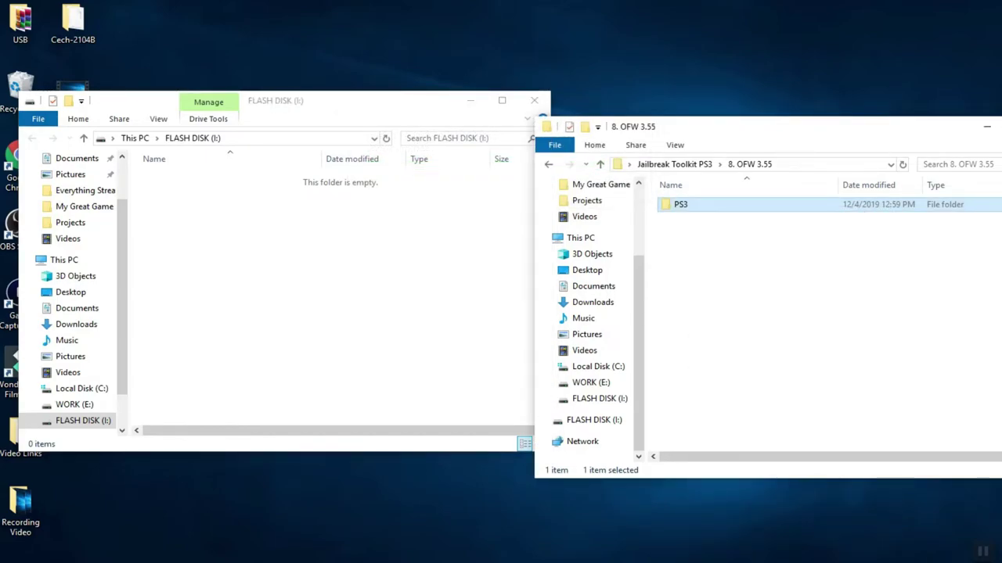
pyautogui.rightClick(252, 256)
pyautogui.click(284, 347)
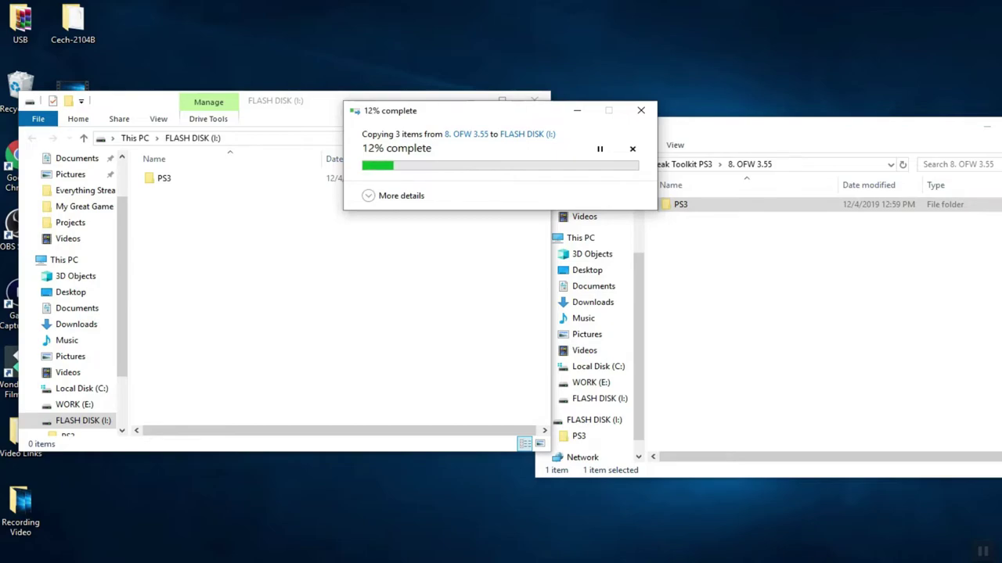
# - Return to the Jailbreak Toolkit PS3 folder and, once the copy is complete, close both folder windows
pyautogui.hotkey('alt', 'Tab')
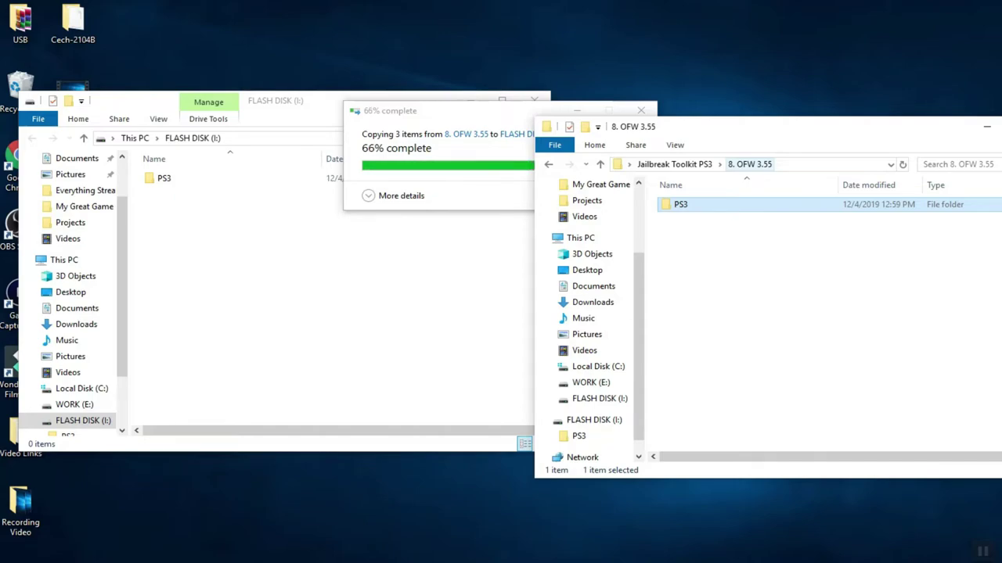
pyautogui.hotkey('alt', 'Left')
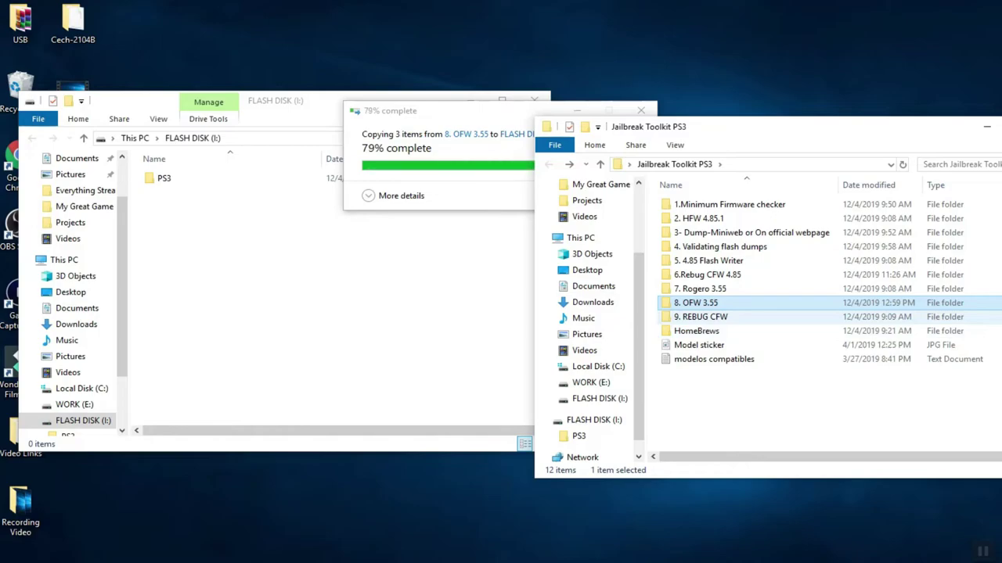
pyautogui.moveTo(806, 129); pyautogui.dragTo(691, 266)
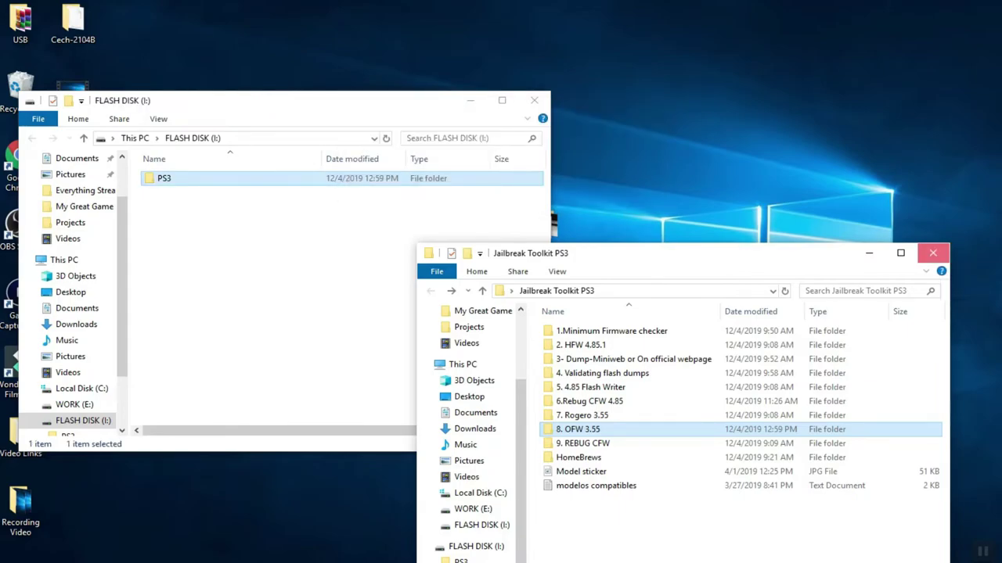
pyautogui.click(933, 252)
pyautogui.click(534, 101)
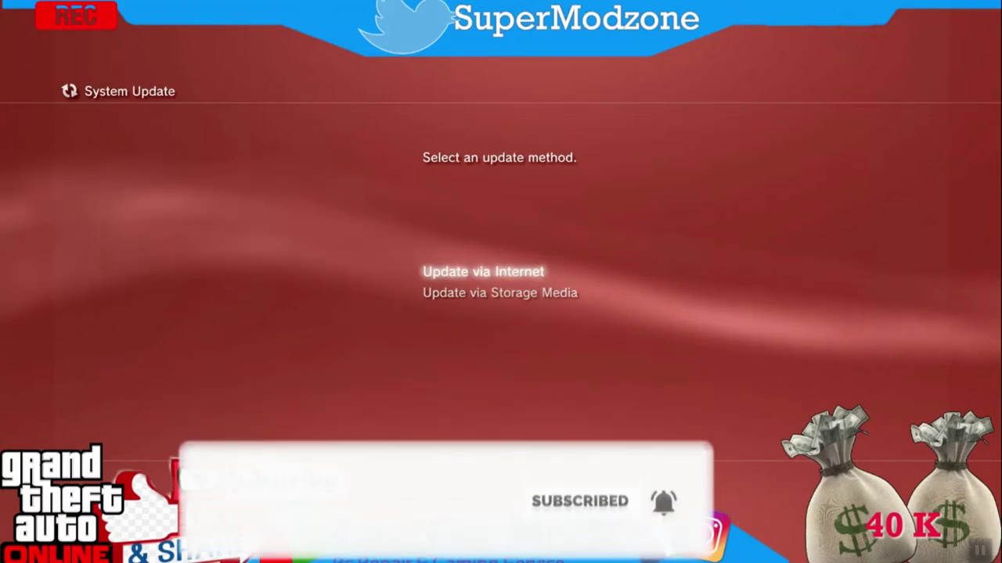
# - On the PS3 console, start the system update via storage media and confirm it
pyautogui.press('Down')
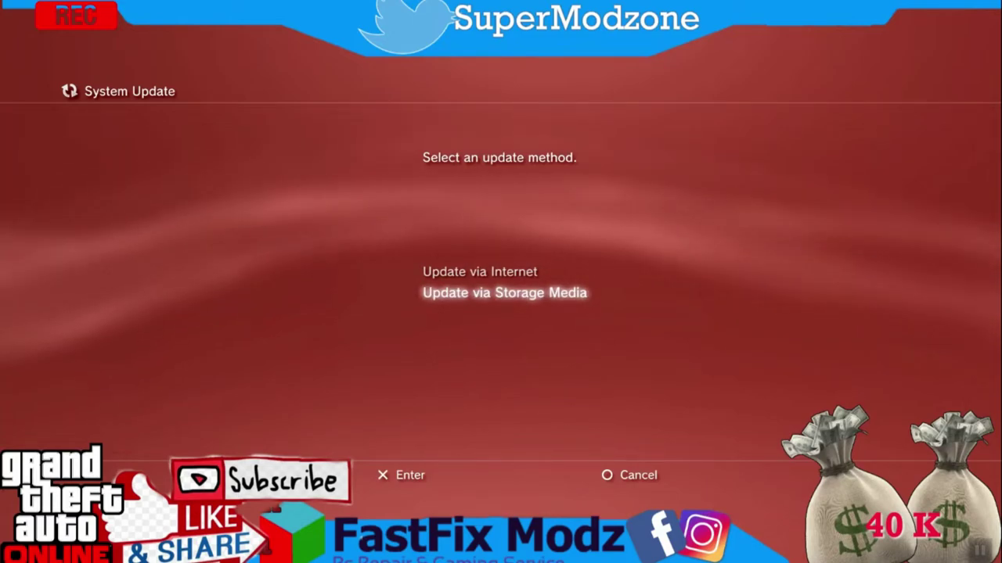
pyautogui.press('Return')
pyautogui.press('Left')
pyautogui.press('Return')
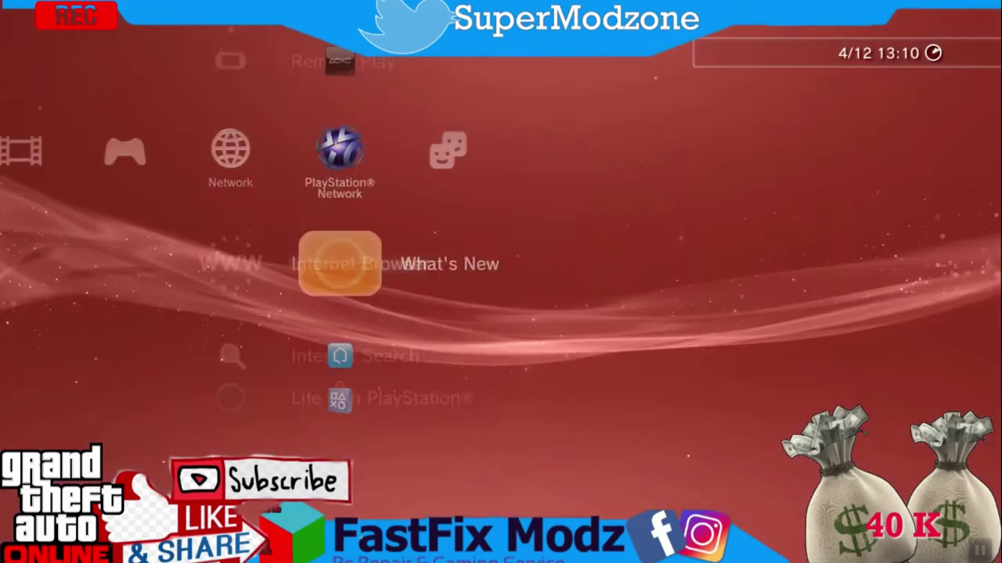
pyautogui.press('Left')
pyautogui.press('Left')
pyautogui.press('Right')
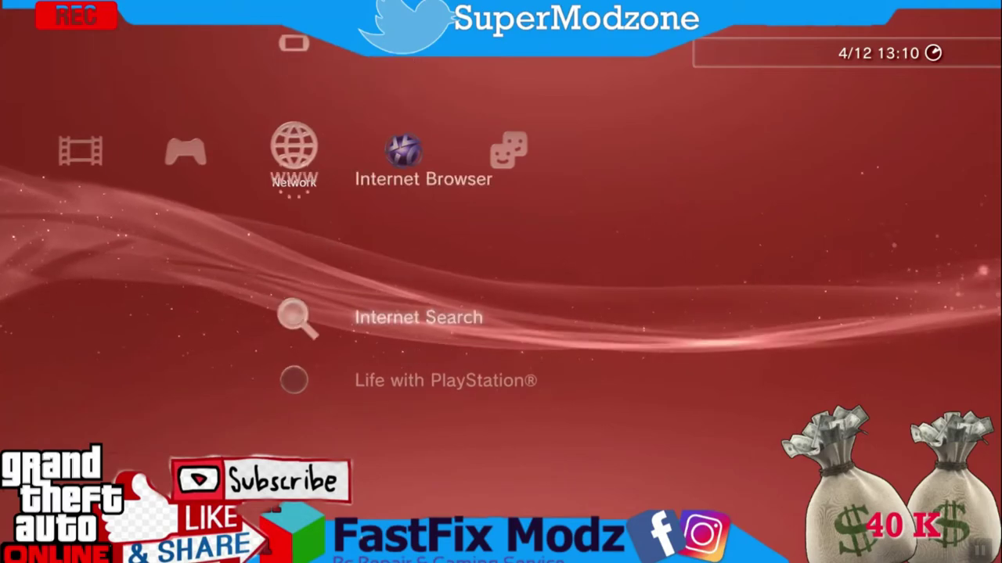
pyautogui.press('Down')
pyautogui.press('Left')
pyautogui.press('Left')
pyautogui.press('Right')
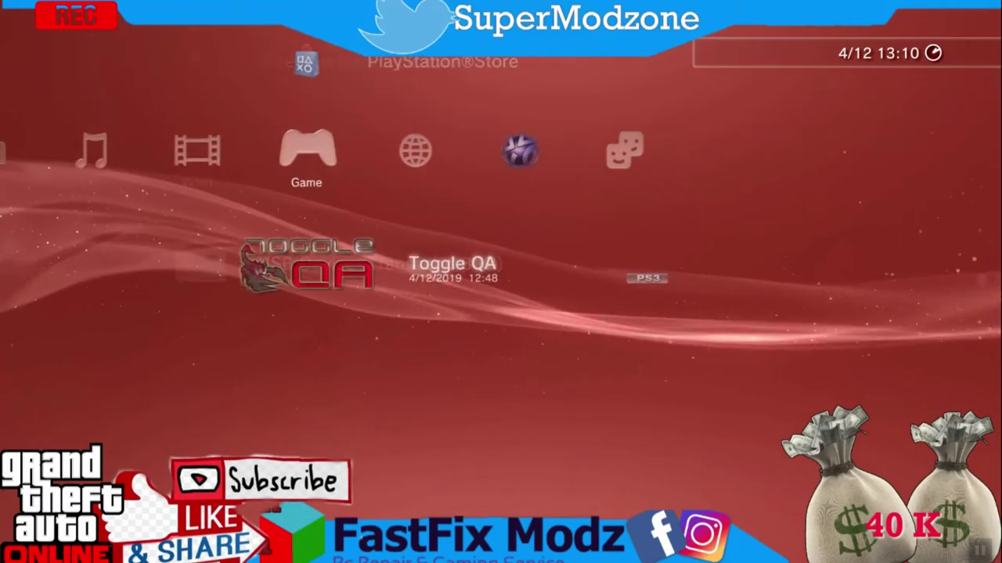
pyautogui.press('Left')
pyautogui.press('Left')
pyautogui.press('Right')
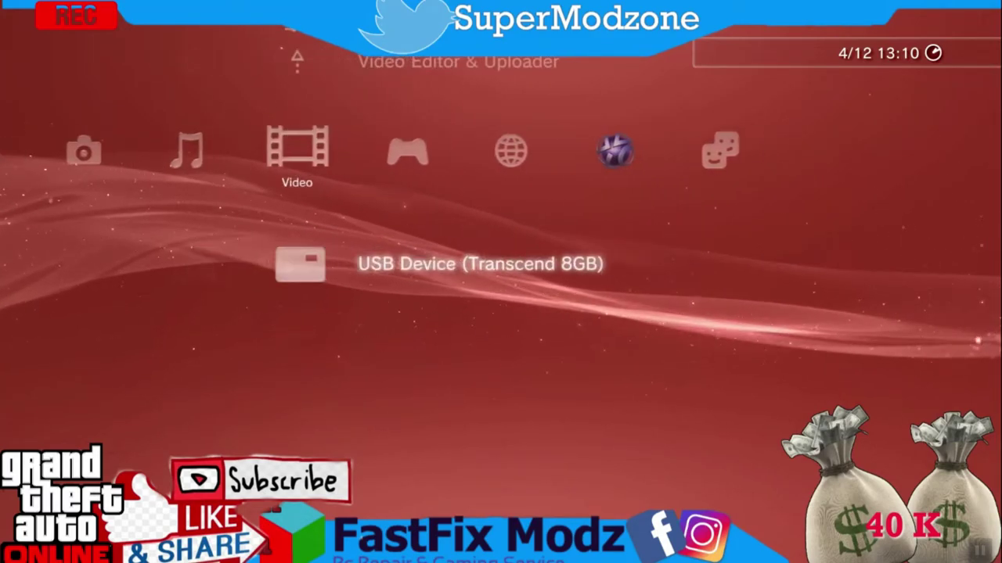
pyautogui.press('Right')
pyautogui.press('Left')
pyautogui.press('Left')
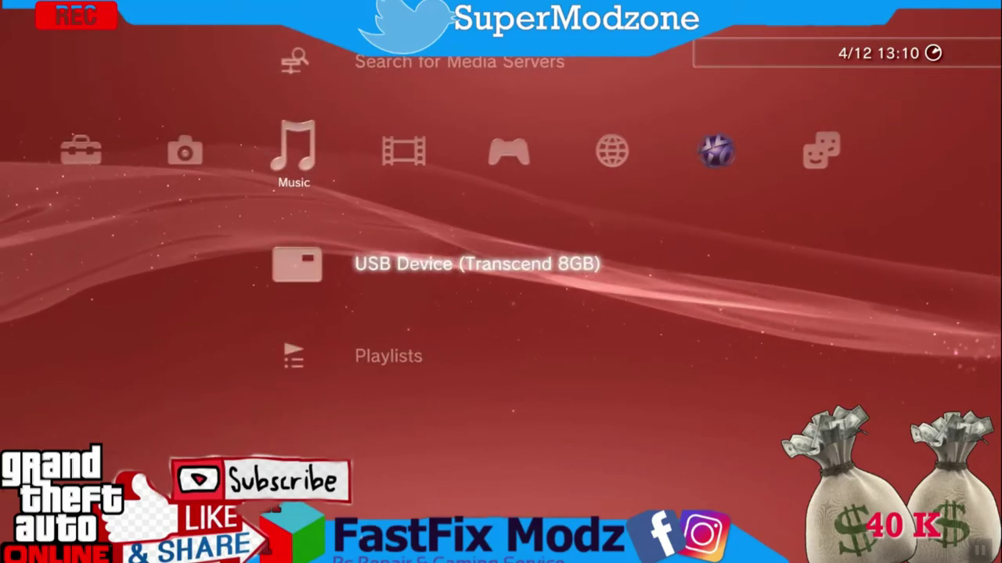
pyautogui.press('Right')
pyautogui.press('Right')
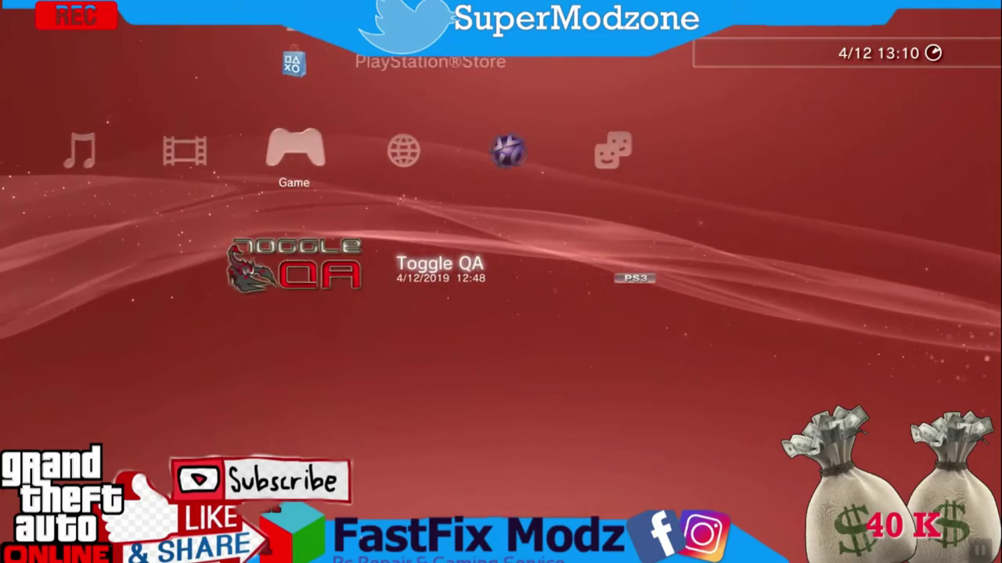
pyautogui.press('Left')
pyautogui.press('Left')
pyautogui.press('Right')
pyautogui.press('Right')
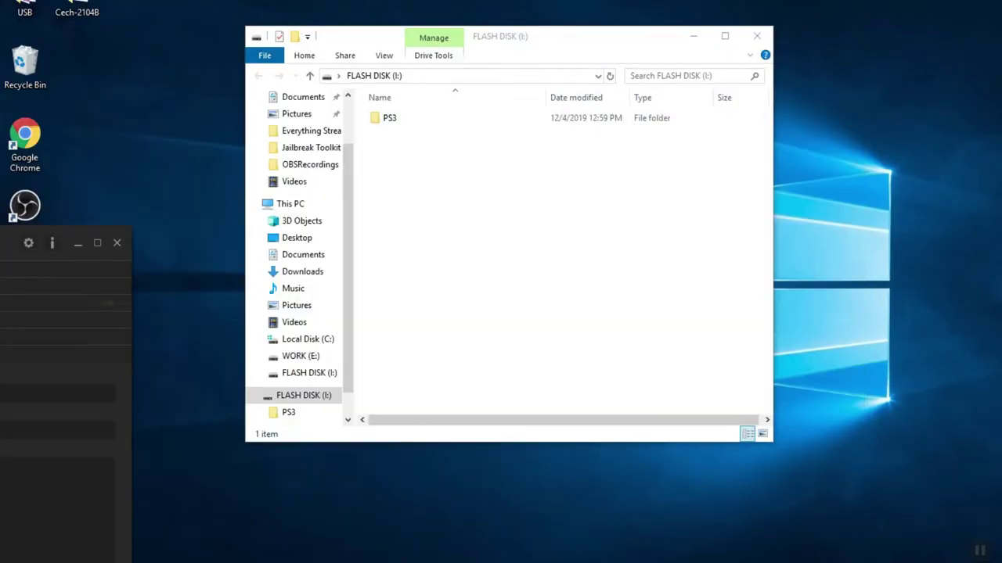
# - Back on the computer, permanently delete the OFW 3.55 PS3 folder from FLASH DISK (I:)
pyautogui.click(400, 117)
pyautogui.hotkey('shift', 'Delete')
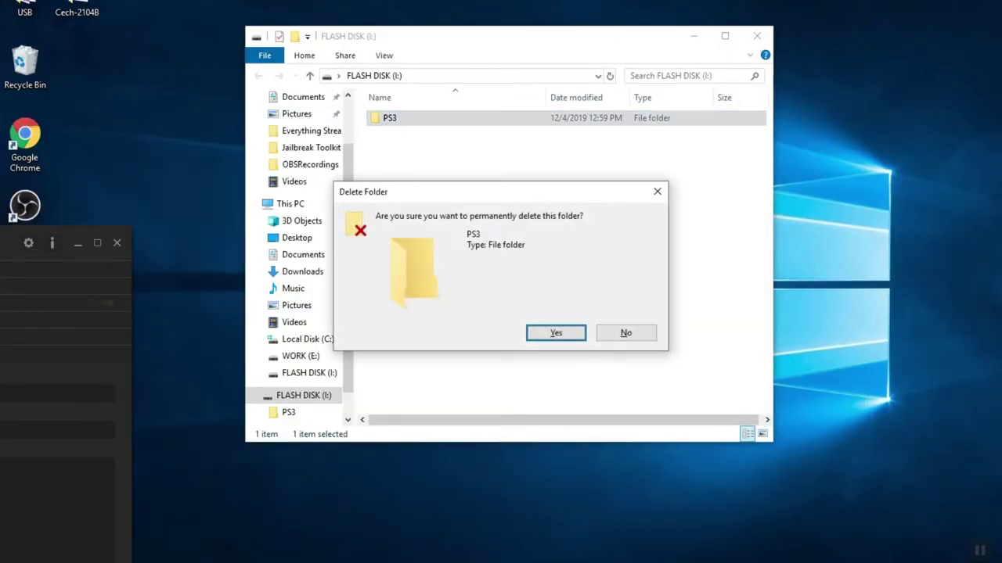
pyautogui.press('Return')
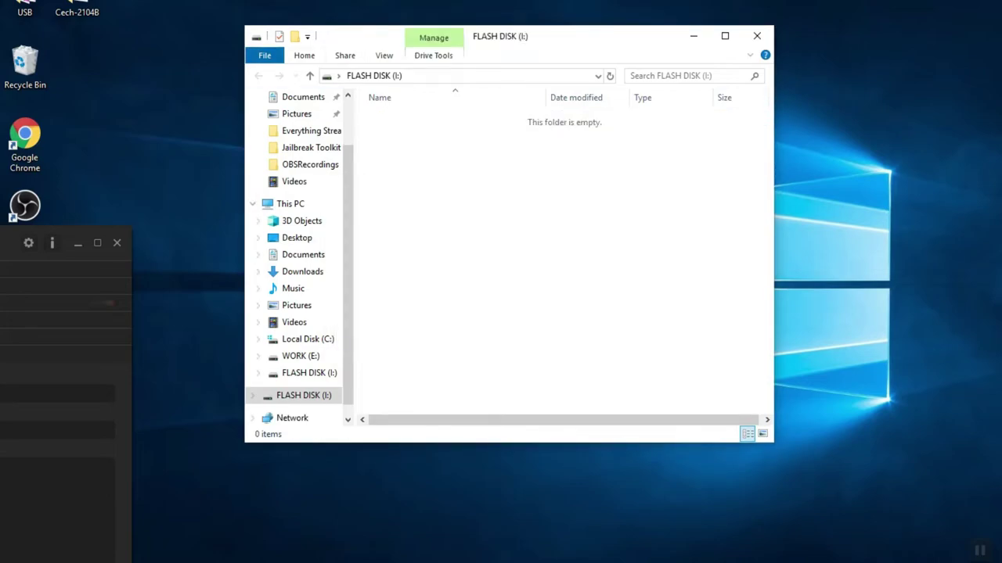
# - Move the flash disk window clear of the toolkit's desktop icon and open Jailbreak Toolkit PS3 > 9. REBUG CFW > 4.84.2_REX
pyautogui.moveTo(569, 39); pyautogui.dragTo(535, 294)
pyautogui.click(547, 216)
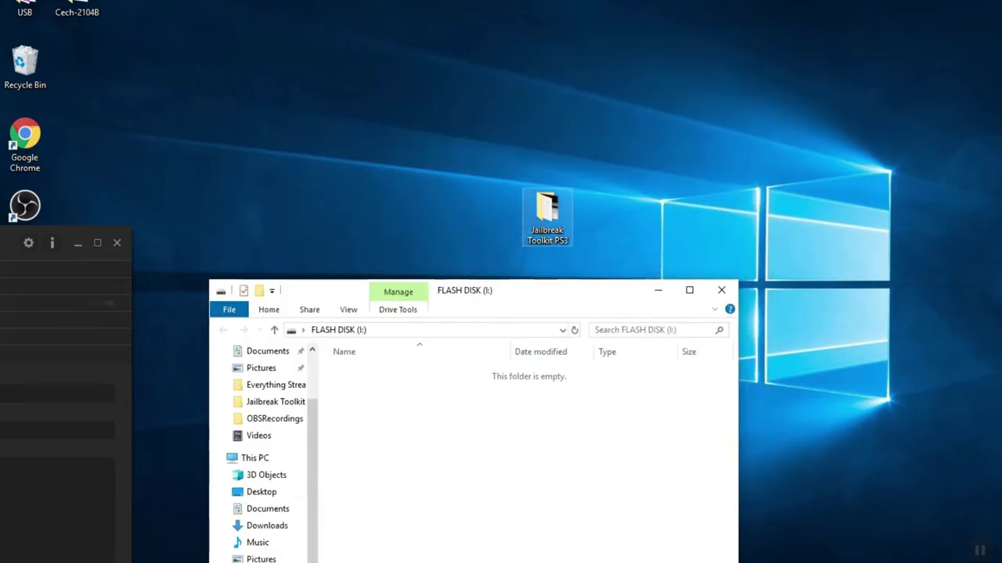
pyautogui.doubleClick(547, 215)
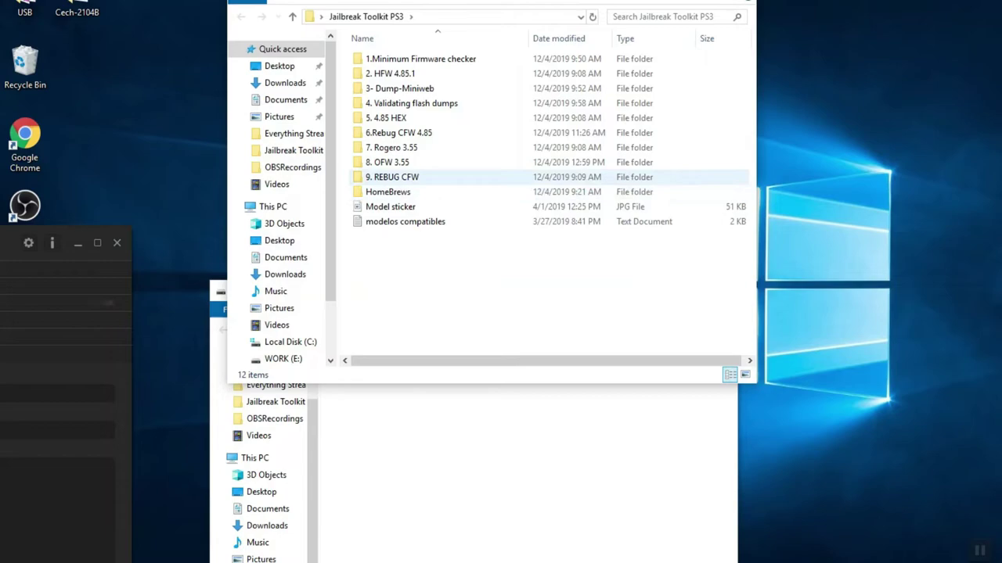
pyautogui.click(391, 177)
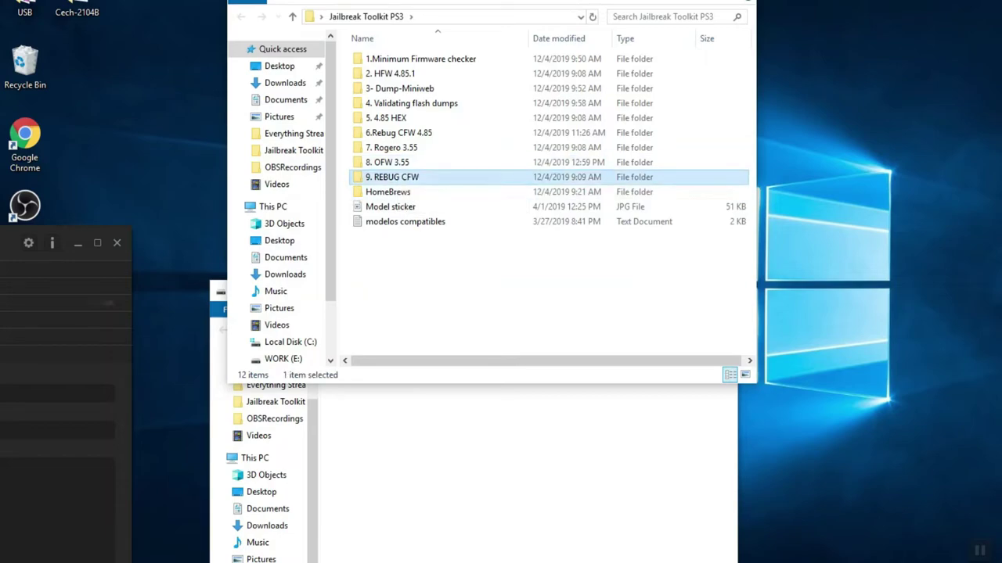
pyautogui.press('Return')
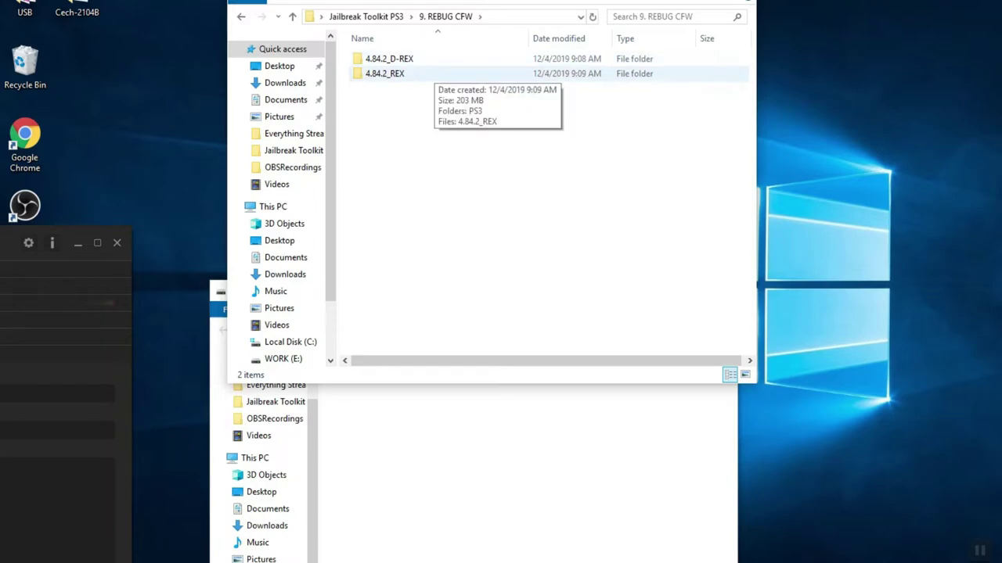
pyautogui.doubleClick(384, 73)
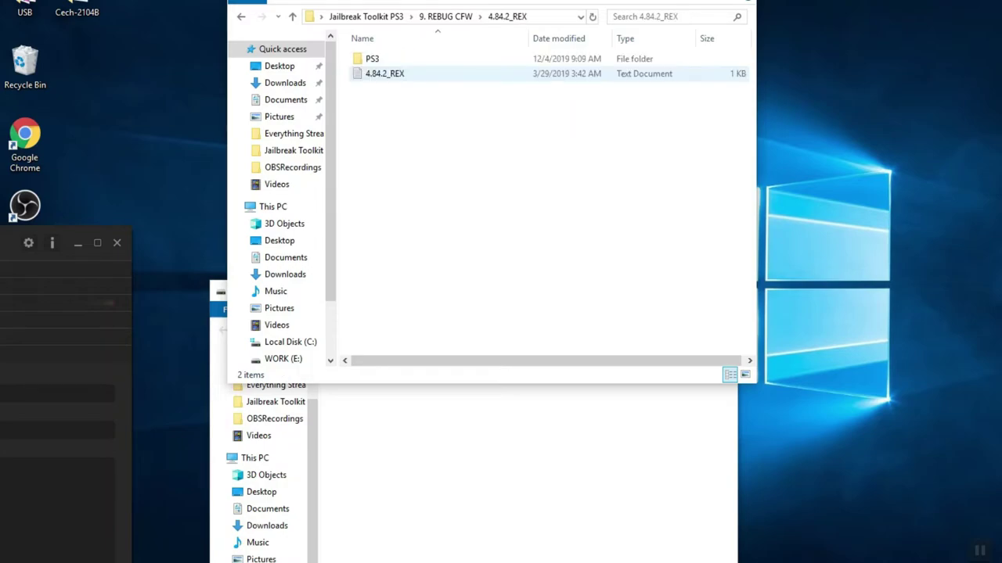
# - Copy the PS3 folder from 4.84.2_REX onto FLASH DISK (I:) and move the source window aside
pyautogui.click(372, 59)
pyautogui.rightClick(377, 59)
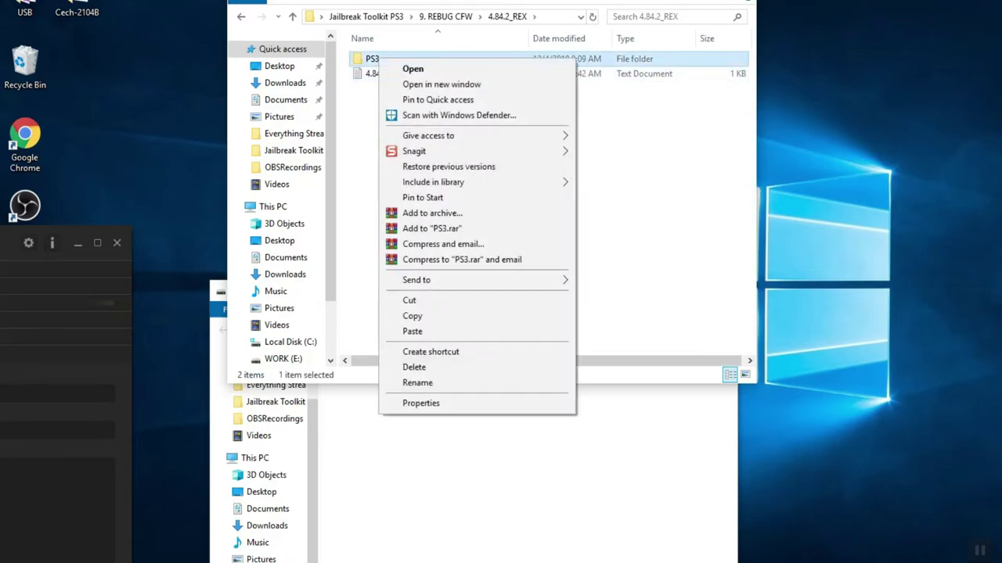
pyautogui.click(399, 316)
pyautogui.hotkey('alt', 'Tab')
pyautogui.rightClick(415, 415)
pyautogui.click(438, 324)
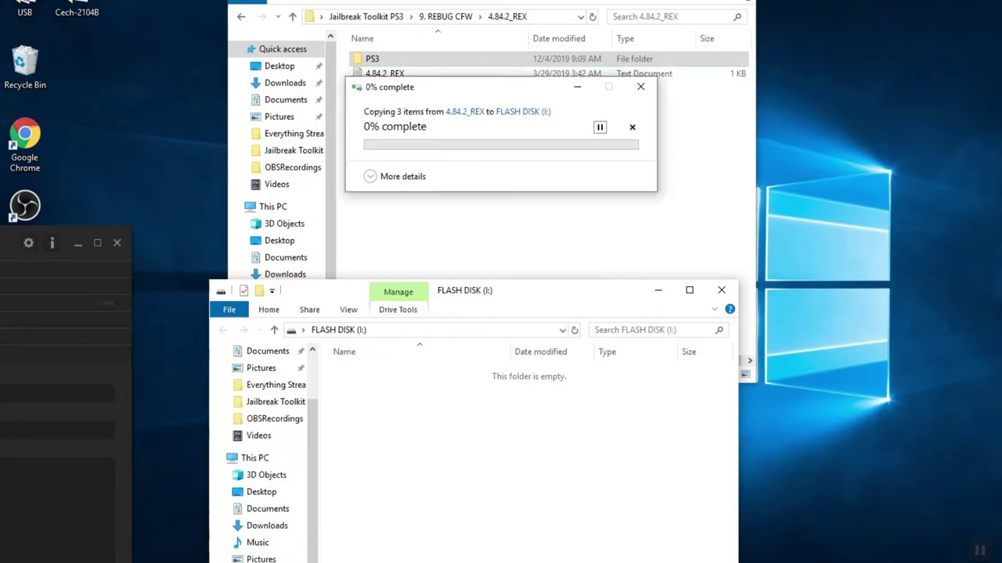
pyautogui.moveTo(574, 1); pyautogui.dragTo(67, 137)
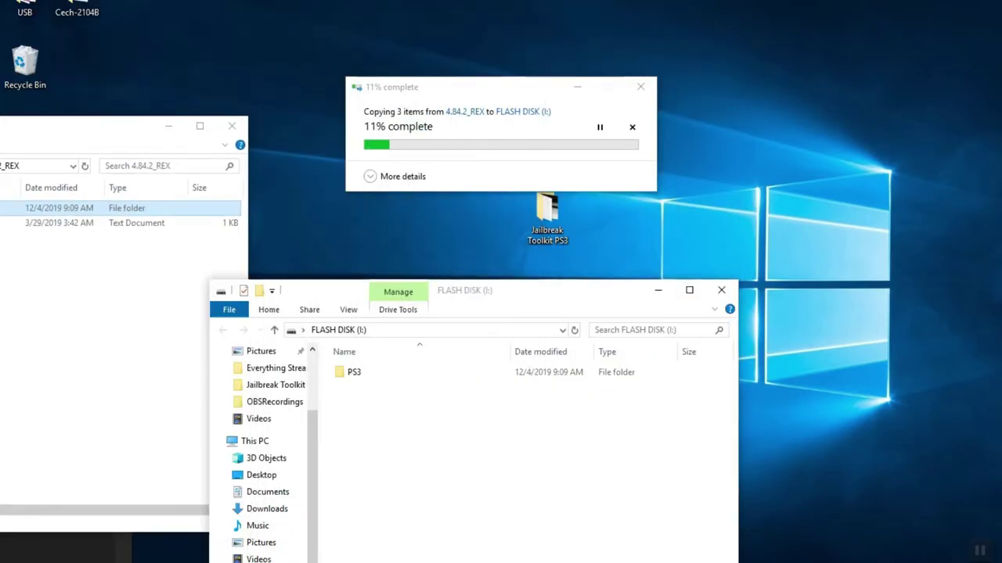
# - Open Jailbreak Toolkit PS3 > HomeBrews and copy its eight .pkg files onto FLASH DISK (I:), leaving out the two folders
pyautogui.moveTo(501, 290); pyautogui.dragTo(765, 295)
pyautogui.doubleClick(547, 220)
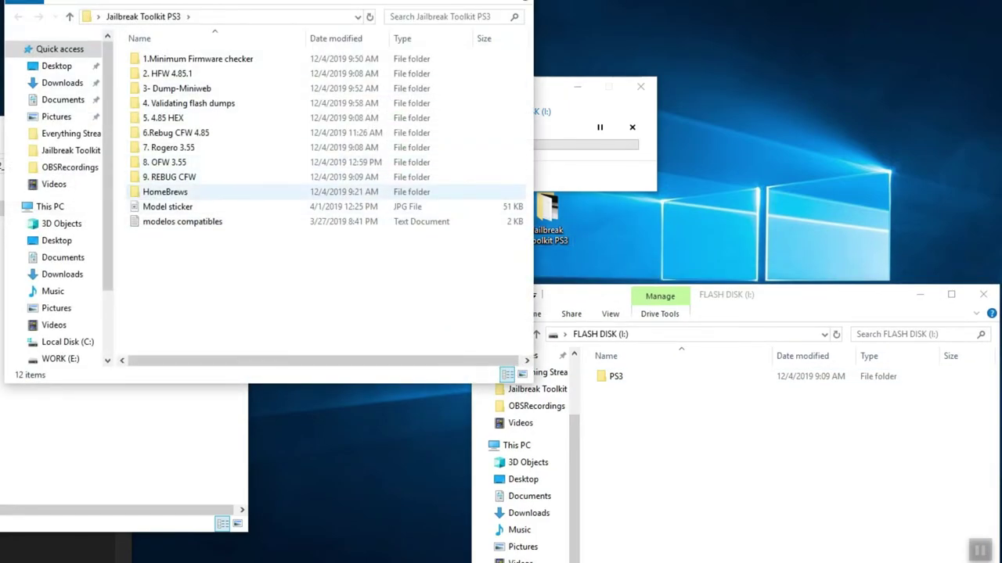
pyautogui.doubleClick(169, 177)
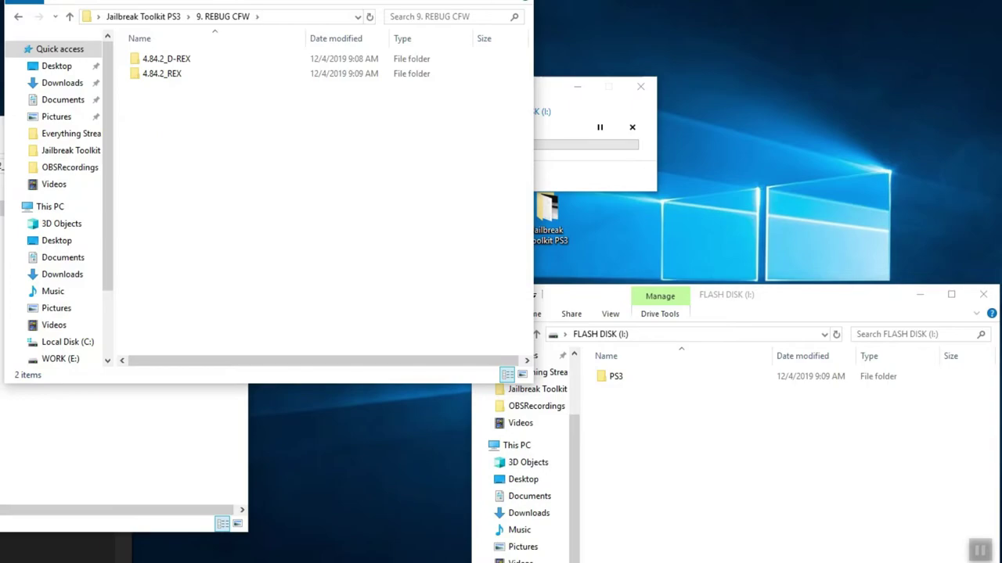
pyautogui.hotkey('alt', 'Left')
pyautogui.doubleClick(164, 192)
pyautogui.moveTo(130, 230); pyautogui.dragTo(751, 501)
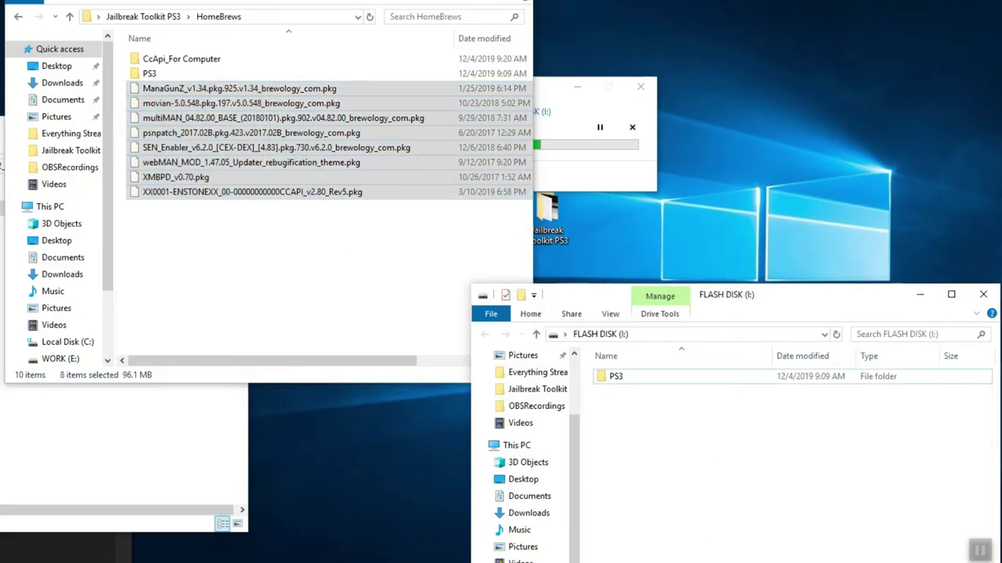
# - Reposition the FLASH DISK (I:) window to check the copied package files alongside the progress of both transfers
pyautogui.moveTo(877, 297); pyautogui.dragTo(849, 97)
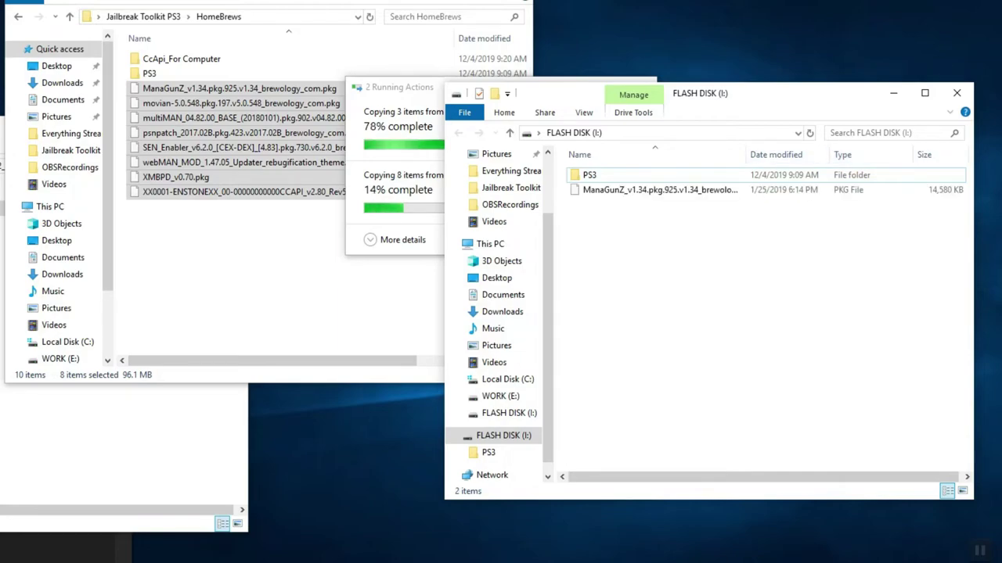
pyautogui.moveTo(828, 105); pyautogui.dragTo(607, 190)
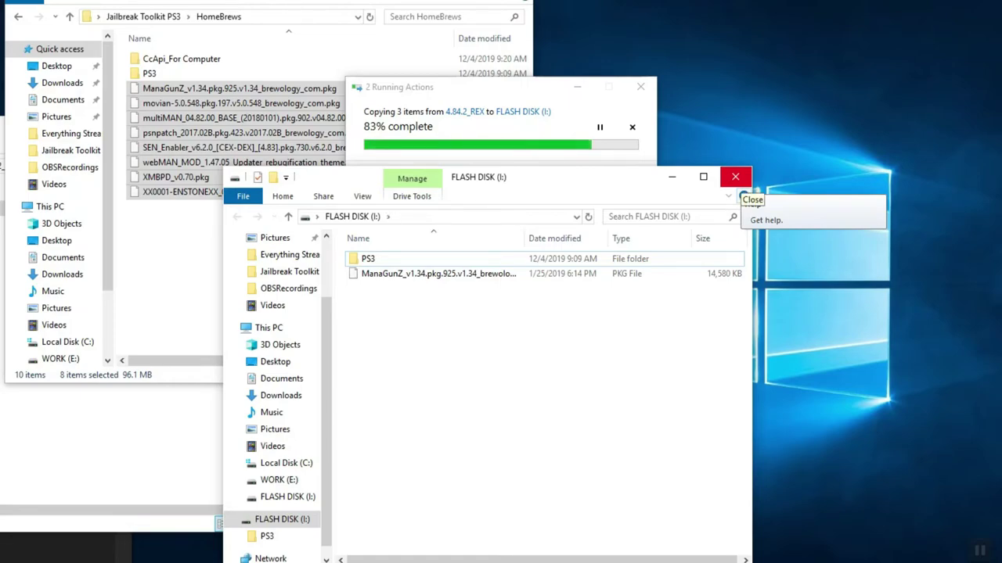
pyautogui.moveTo(548, 178); pyautogui.dragTo(775, 201)
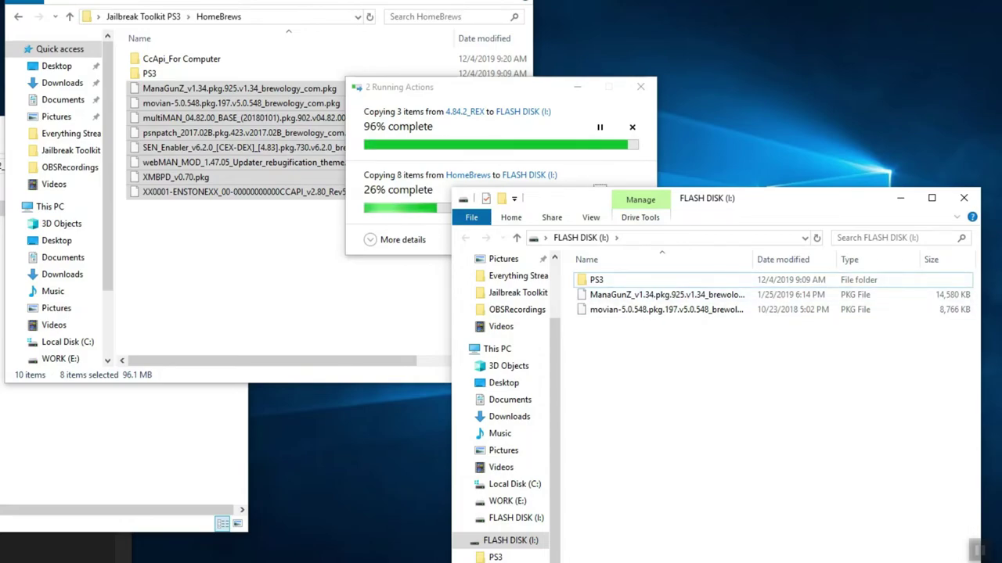
pyautogui.moveTo(800, 207); pyautogui.dragTo(582, 223)
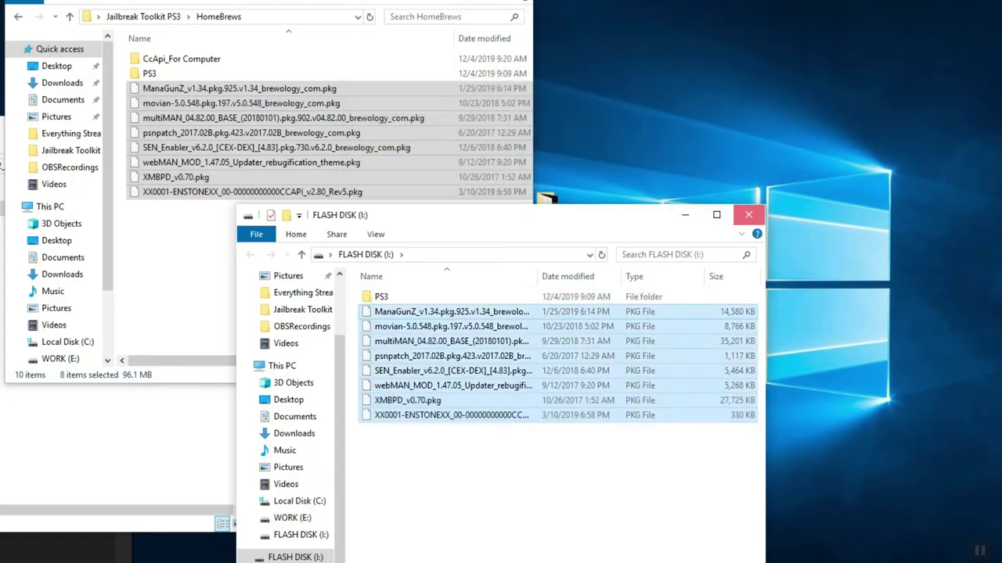
# - Close the FLASH DISK (I:), HomeBrews and 4.84.2_REX folder windows once the copying is complete
pyautogui.click(754, 224)
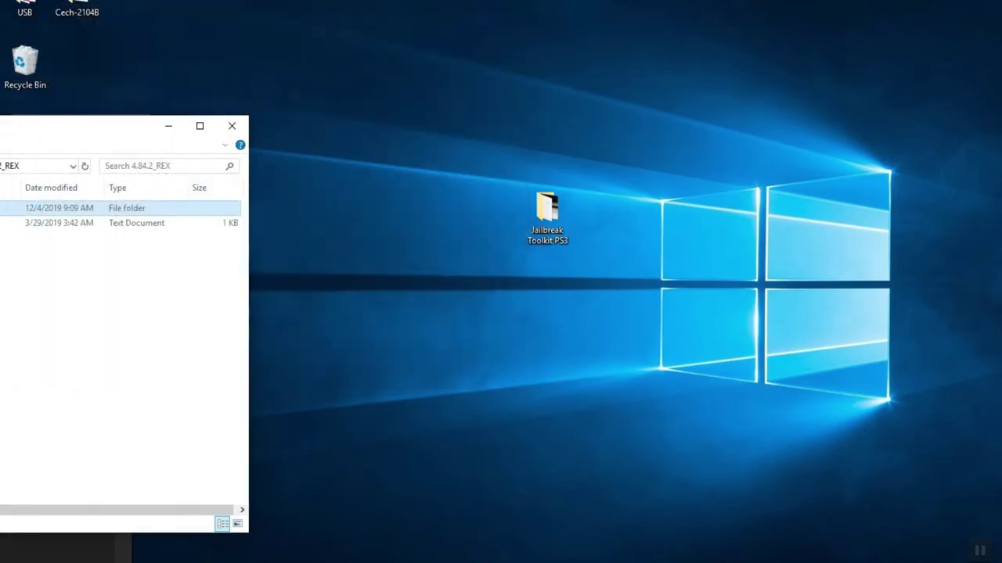
pyautogui.moveTo(63, 130); pyautogui.dragTo(534, 68)
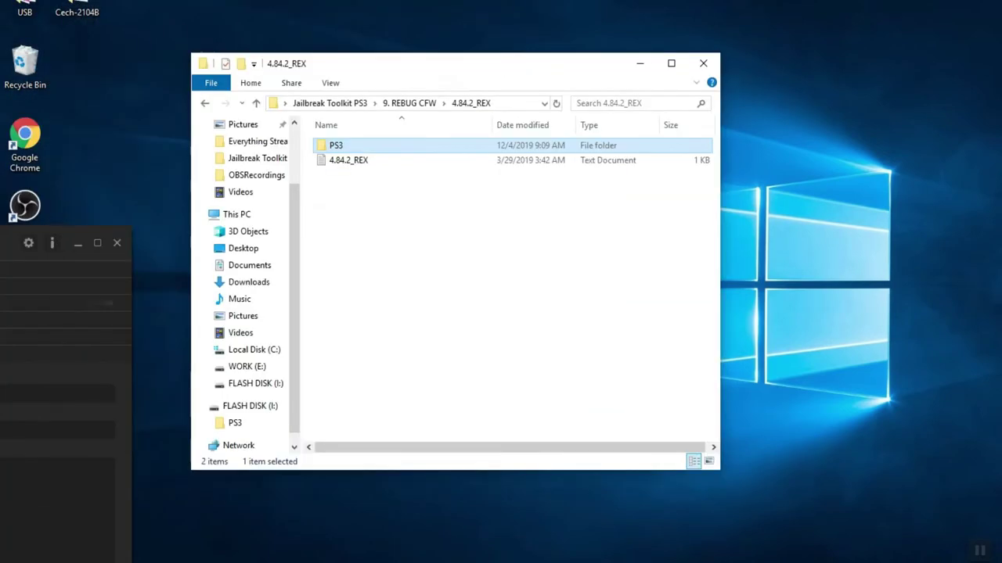
pyautogui.click(703, 63)
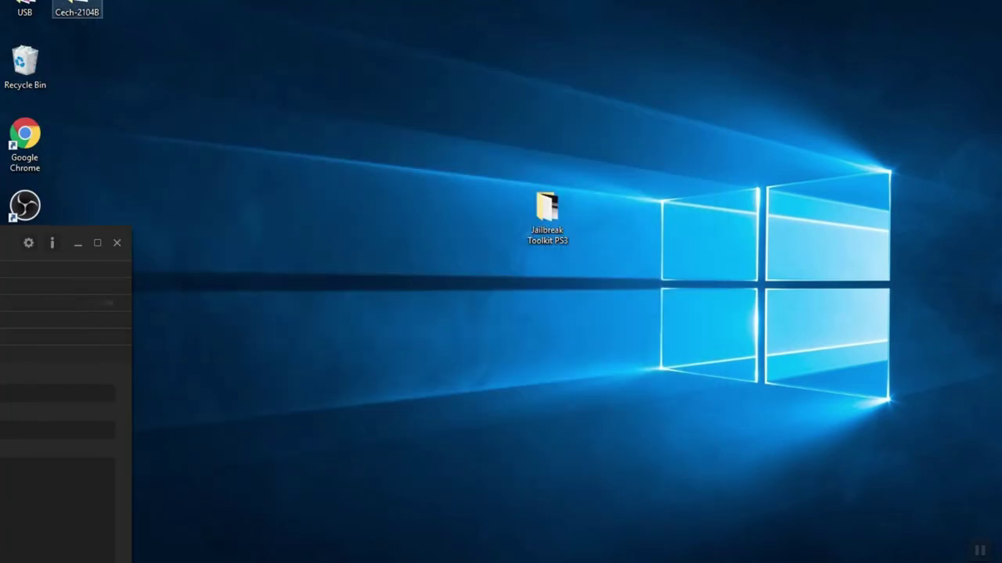